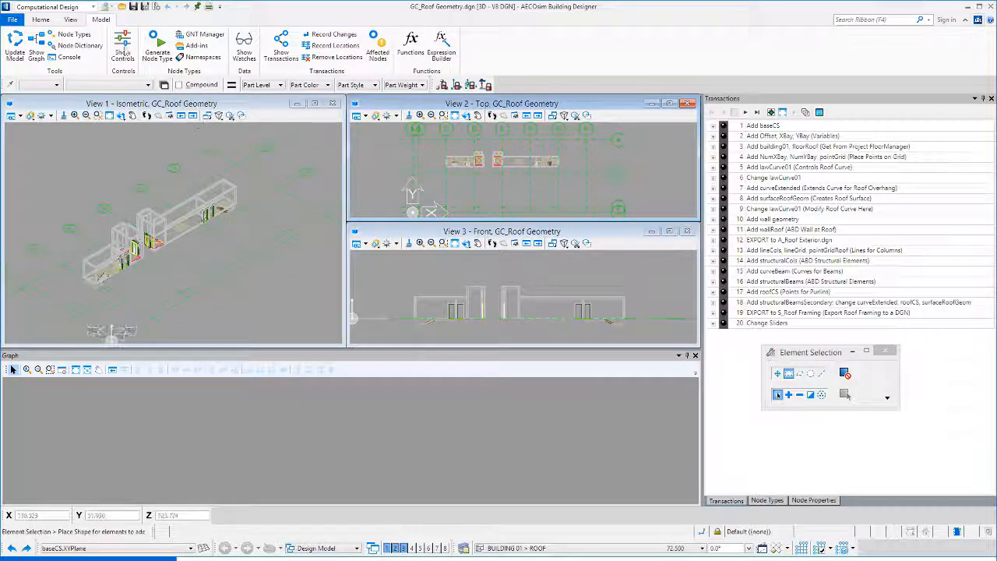
# Choose the Computational Design workflow and show the model's transaction list
pyautogui.click(91, 7)
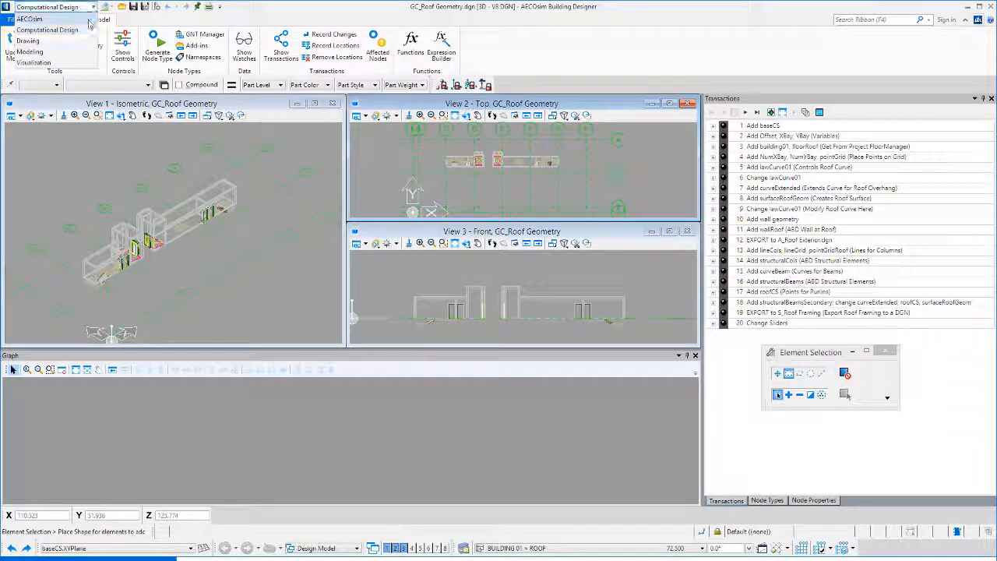
pyautogui.click(88, 29)
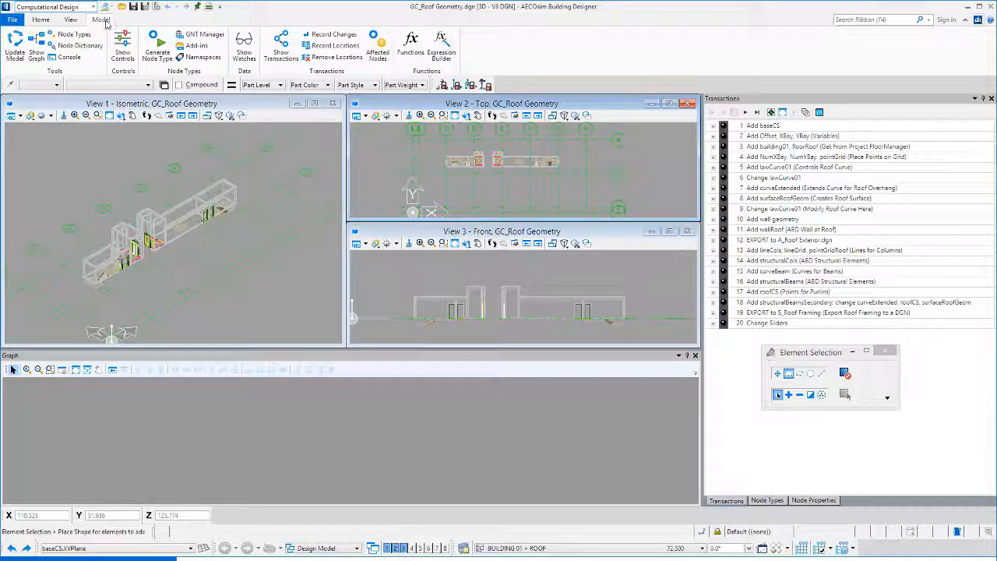
pyautogui.click(292, 62)
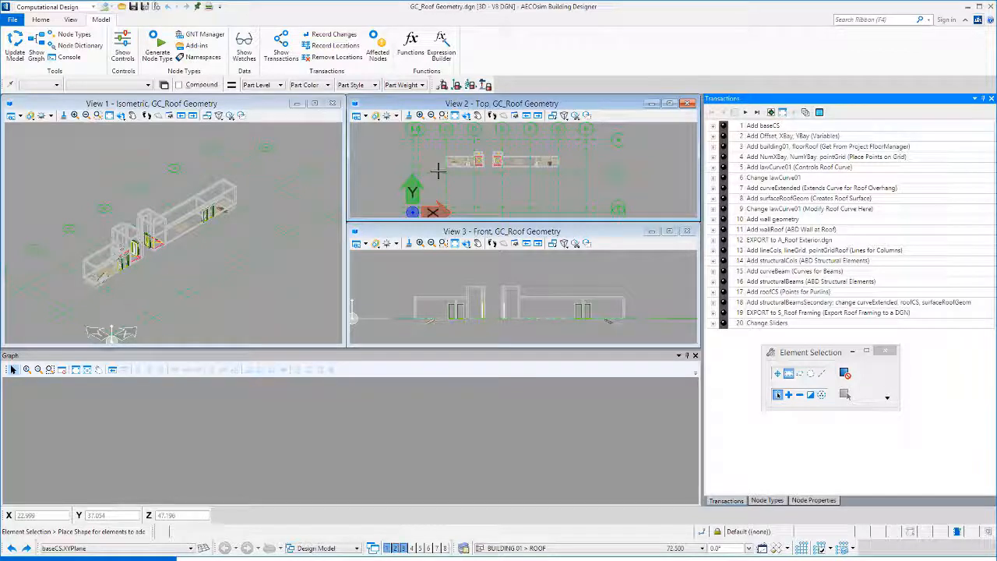
# Play transactions 1 to 4, from baseCS through the pointGrid placement, and display the control panel for the variables
pyautogui.click(746, 114)
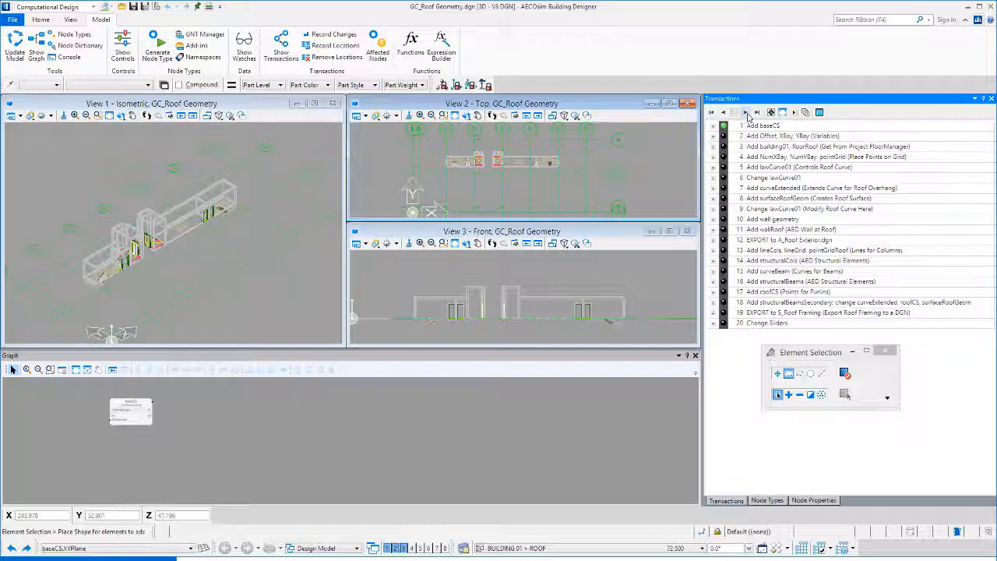
pyautogui.click(746, 113)
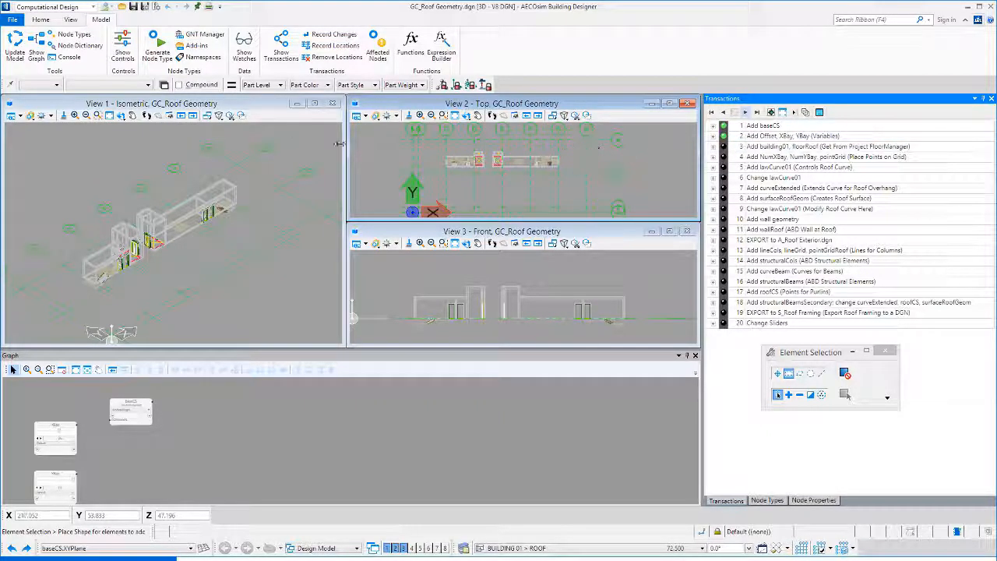
pyautogui.click(123, 59)
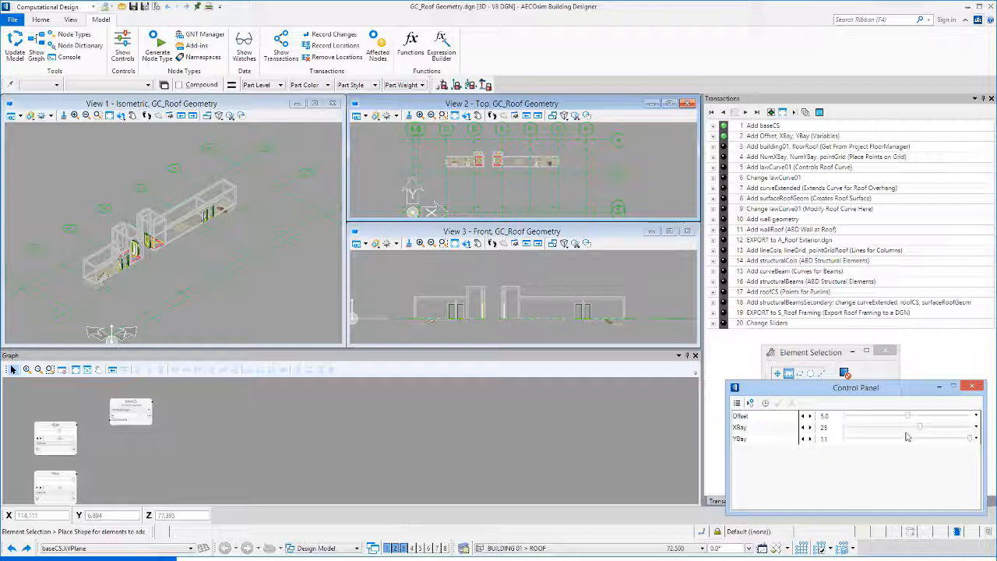
pyautogui.click(746, 113)
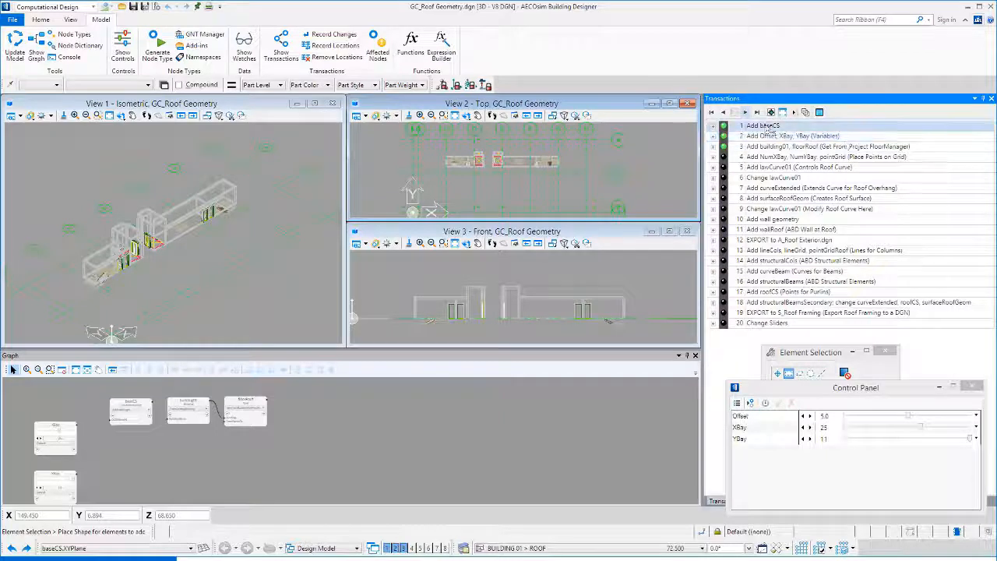
pyautogui.click(746, 113)
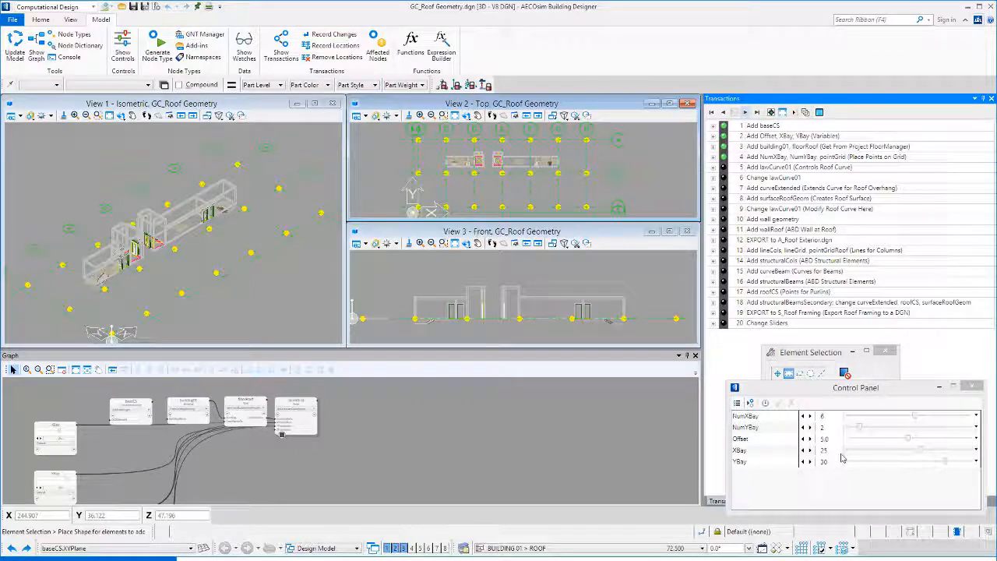
# Test the grid's bay spacing by changing XBay to 30 and returning it to 25
pyautogui.click(924, 454)
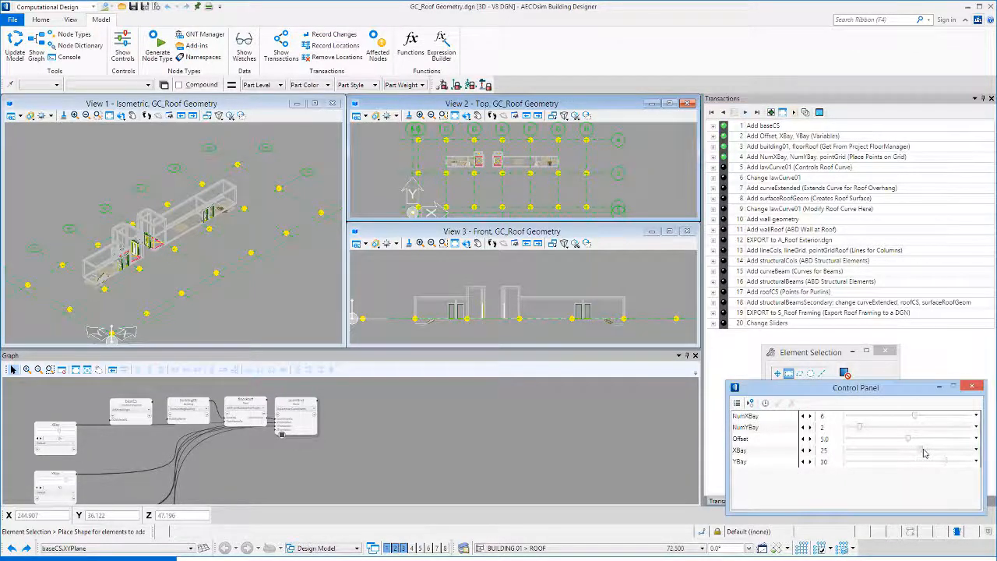
pyautogui.moveTo(924, 454); pyautogui.dragTo(944, 454)
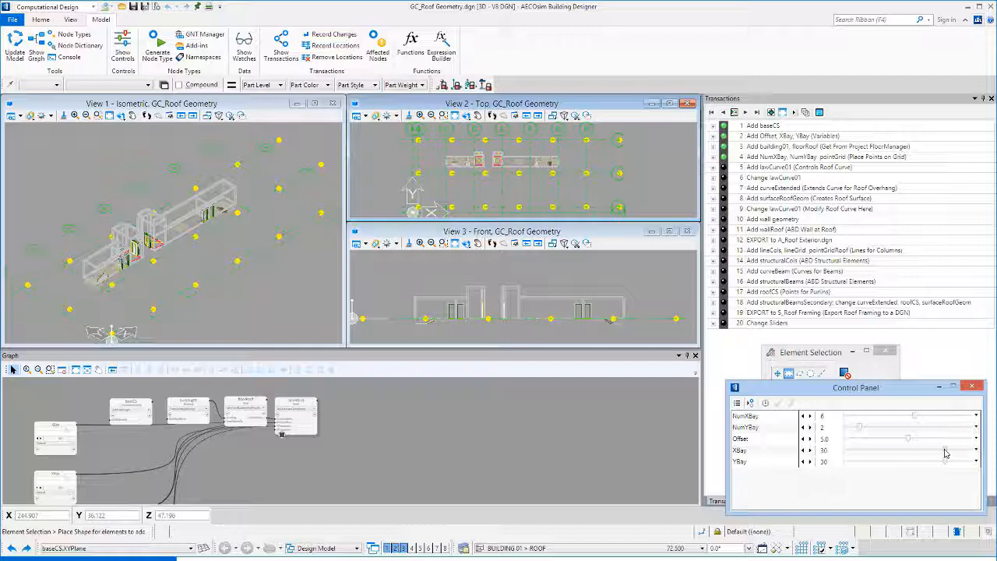
pyautogui.moveTo(945, 454); pyautogui.dragTo(927, 454)
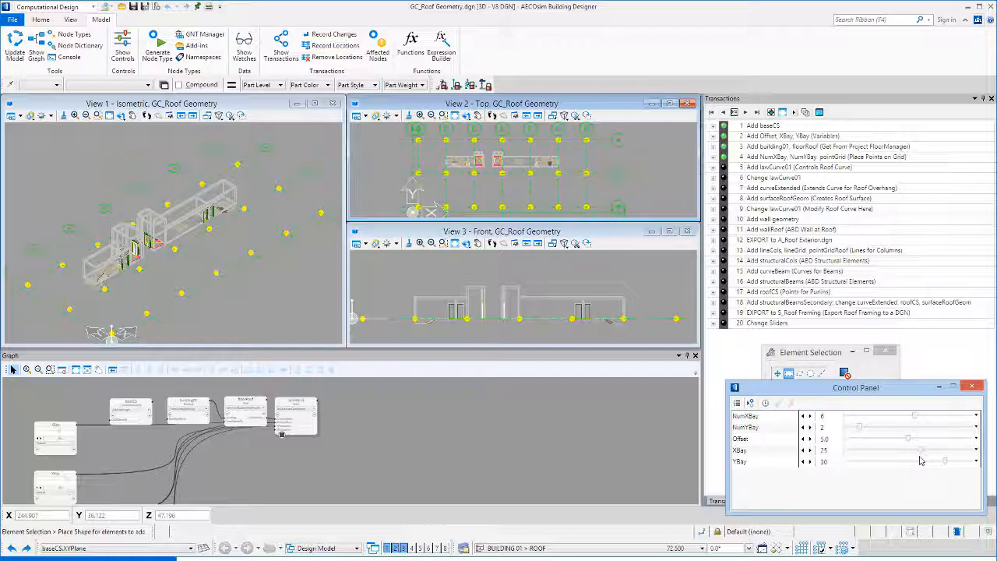
# Play transactions 5 to 10 to build the roof curve, its overhang and the roof surface, viewing the lawCurve01 graph along the way
pyautogui.click(746, 113)
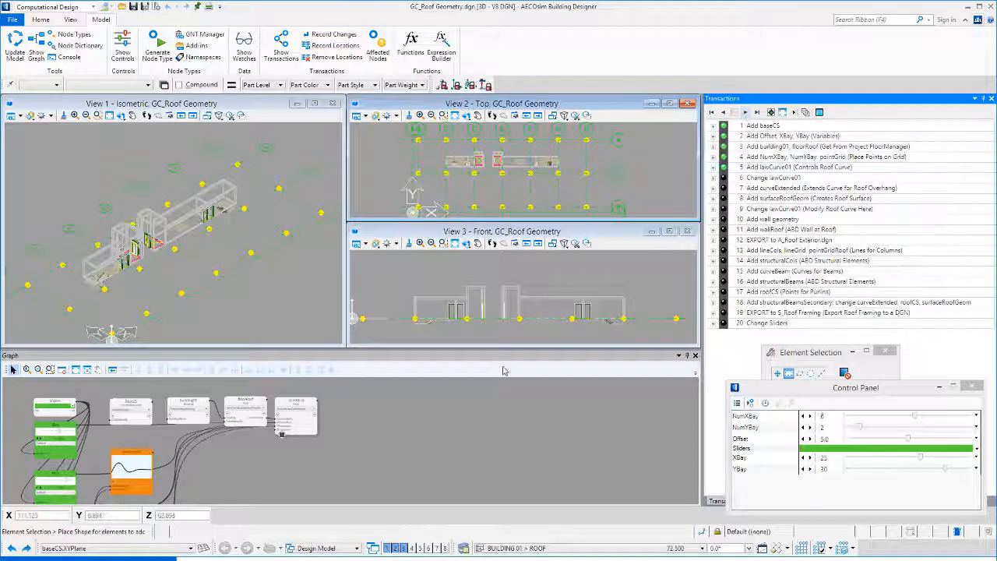
pyautogui.click(143, 465)
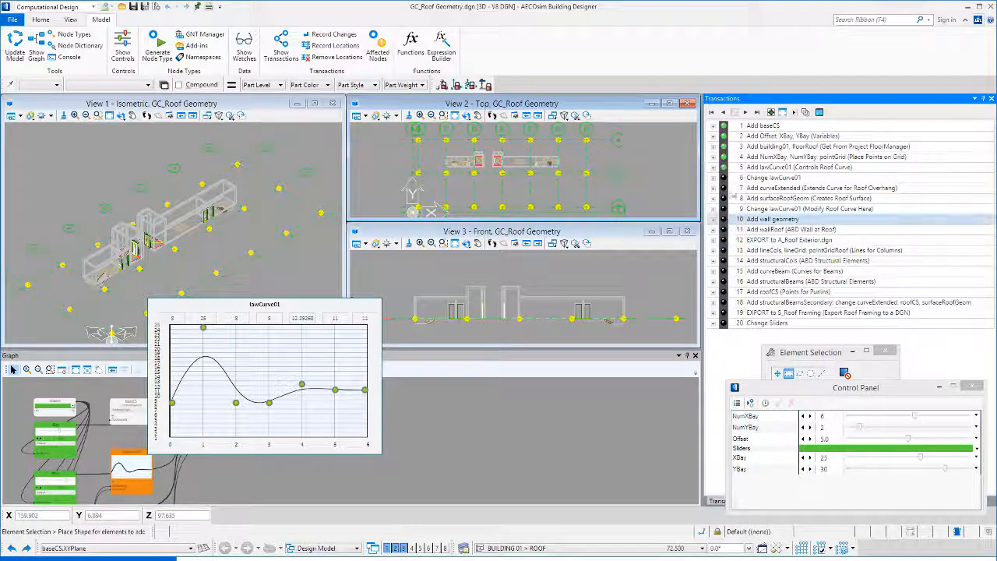
pyautogui.click(745, 112)
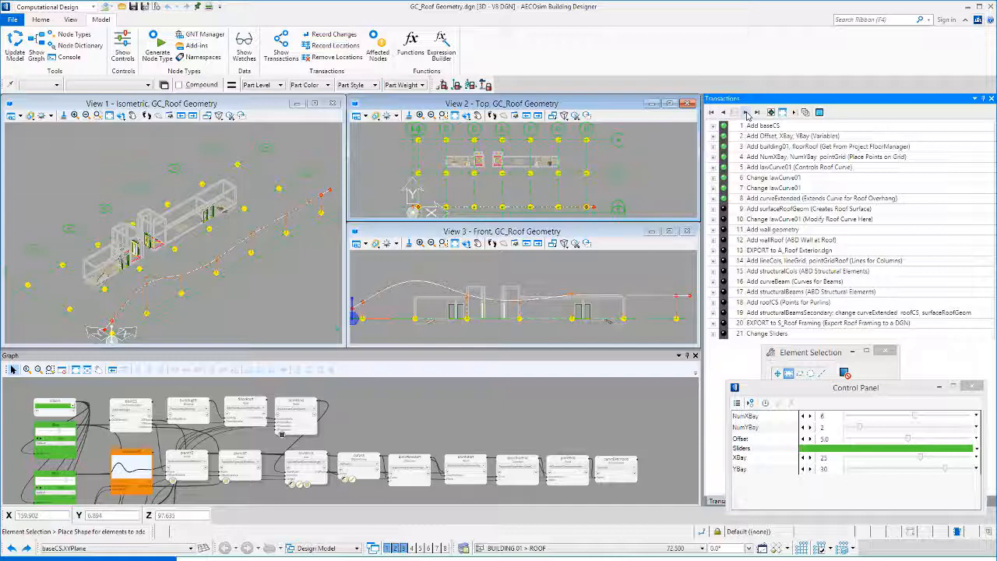
pyautogui.click(746, 114)
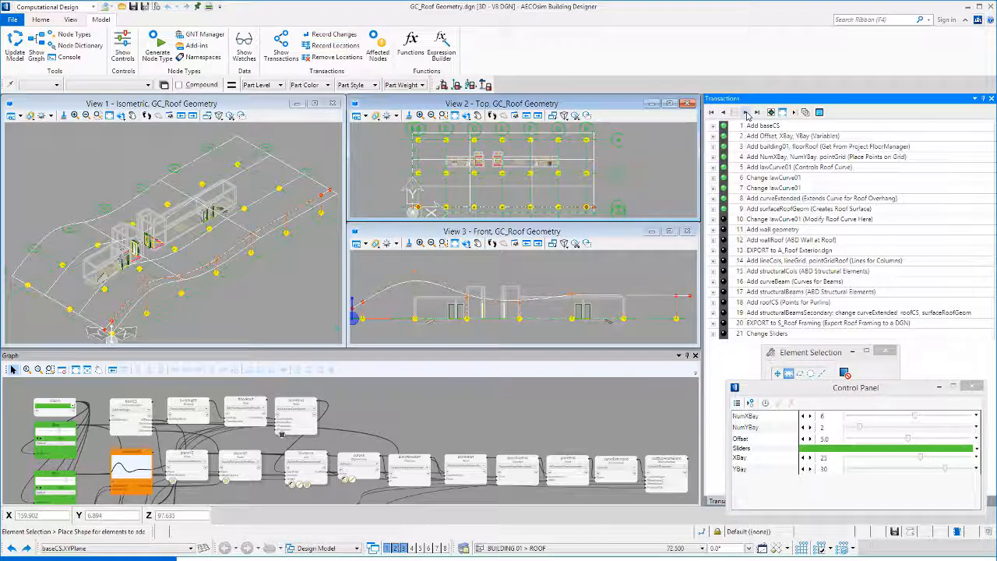
pyautogui.click(746, 114)
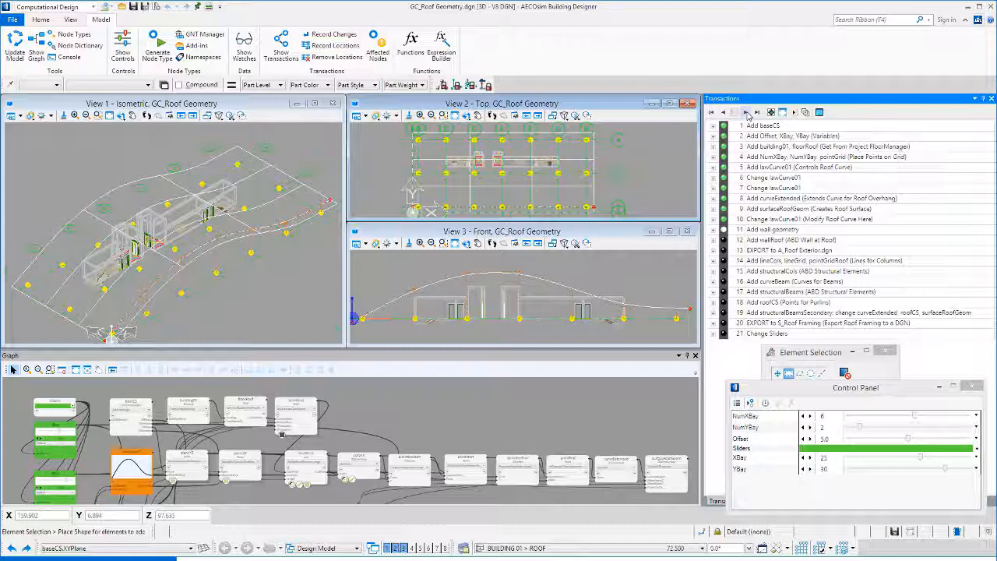
# Play the wall transactions through the export to A_Roof Exterior.dgn, and open that file in the other AECOsim session
pyautogui.click(747, 113)
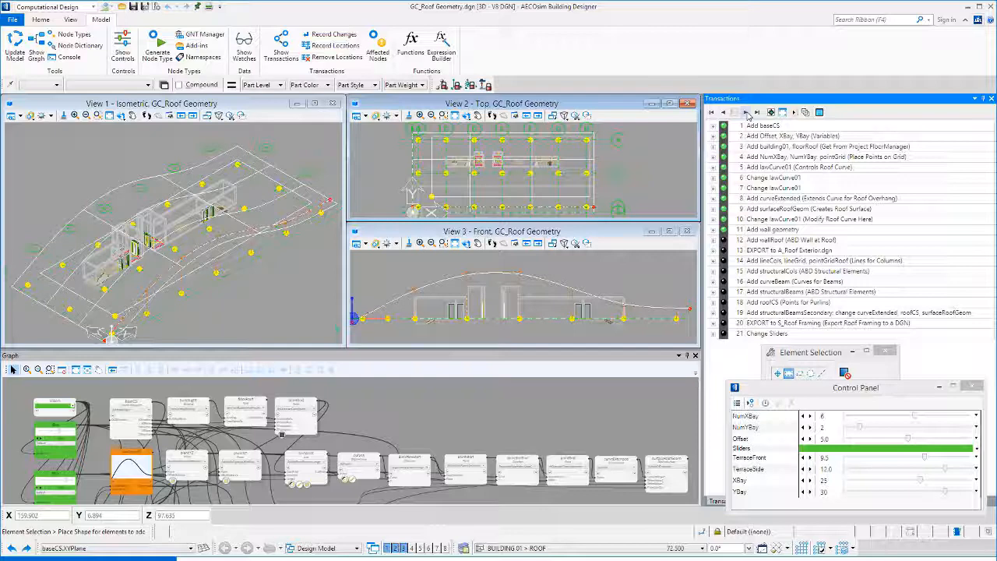
pyautogui.click(746, 113)
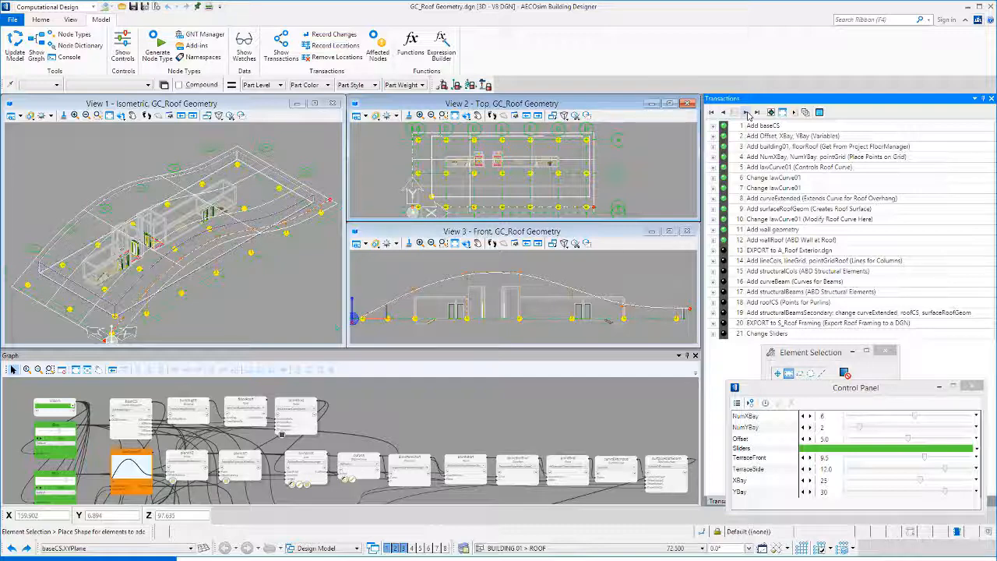
pyautogui.click(747, 113)
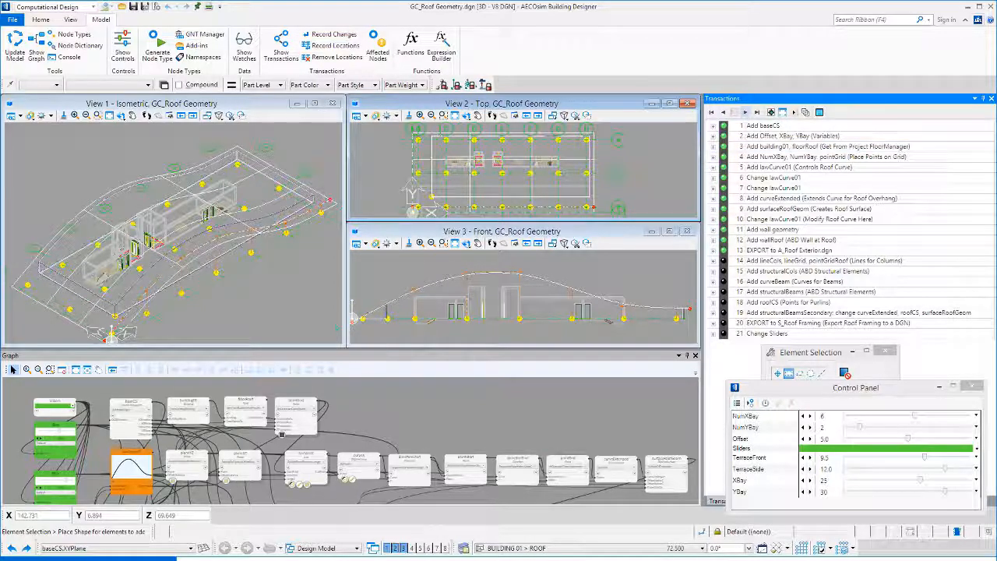
pyautogui.click(460, 545)
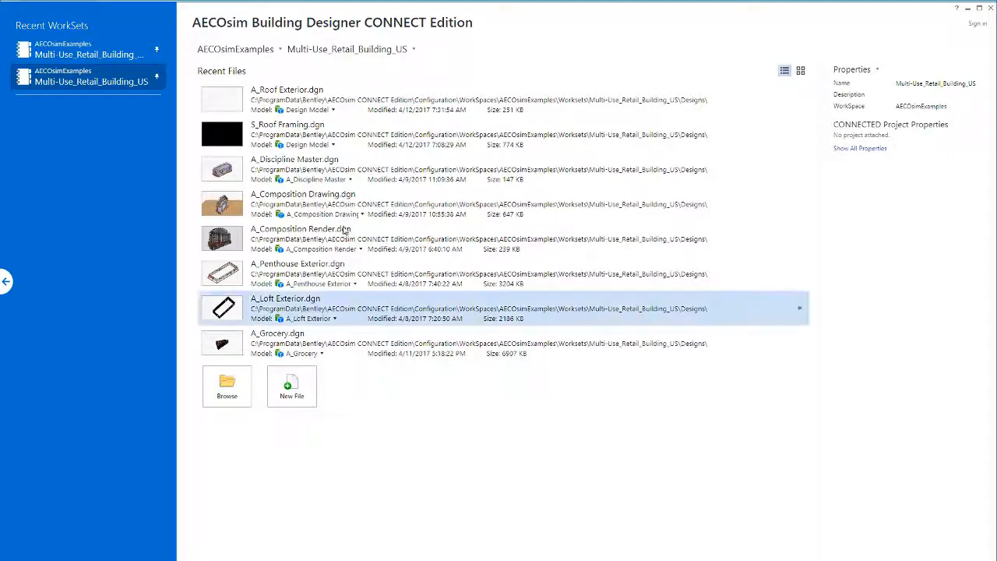
pyautogui.click(248, 101)
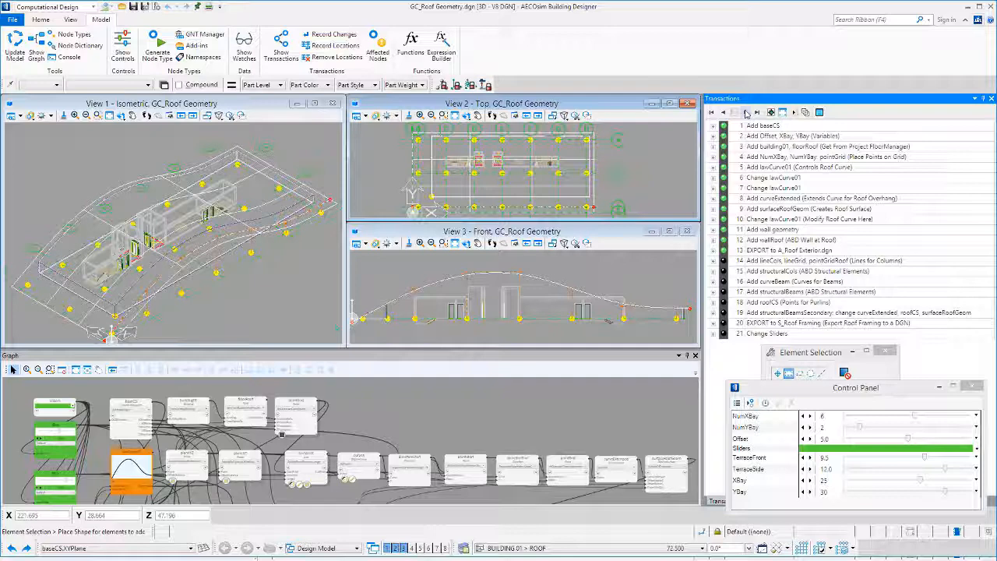
# Play transactions 14 to 20 in GC_Roof Geometry.dgn, generating columns, beams and purlins and exporting the framing to S_Roof Framing.dgn
pyautogui.click(746, 113)
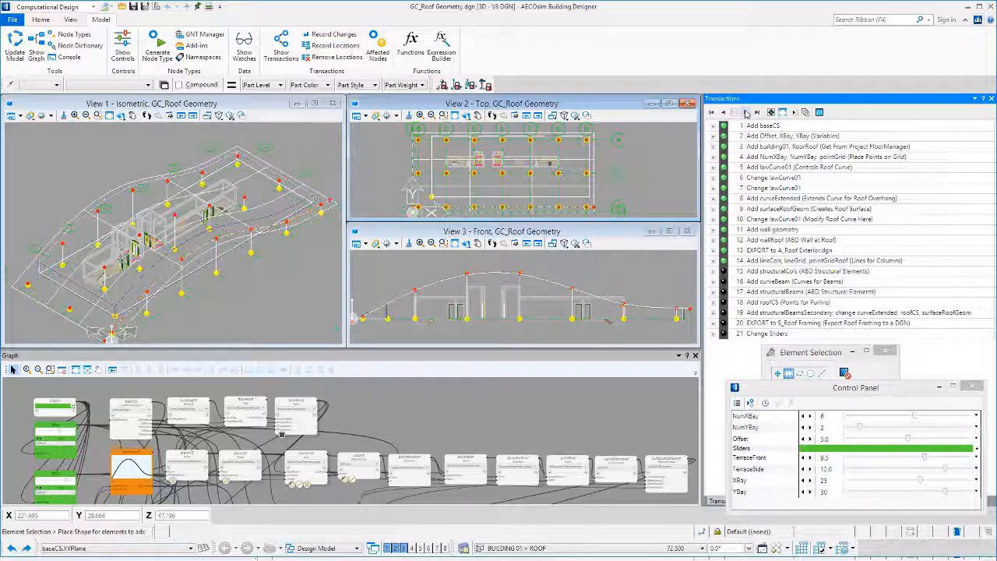
pyautogui.click(746, 114)
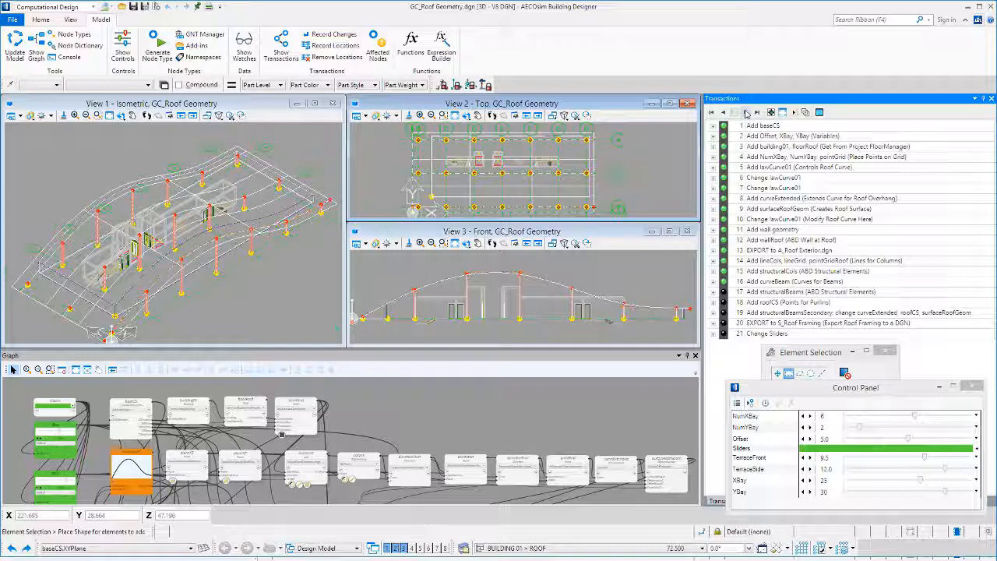
pyautogui.click(746, 114)
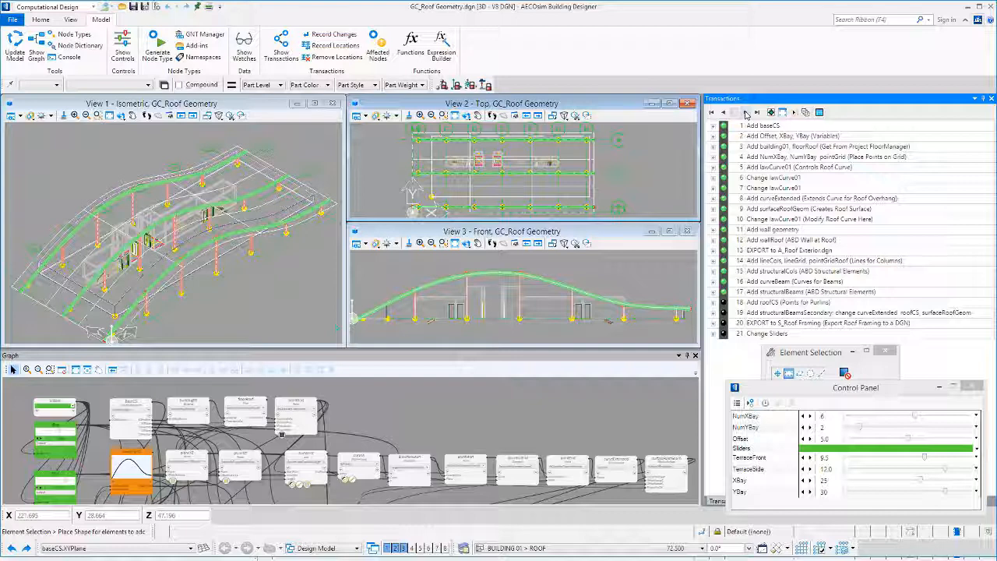
pyautogui.click(746, 115)
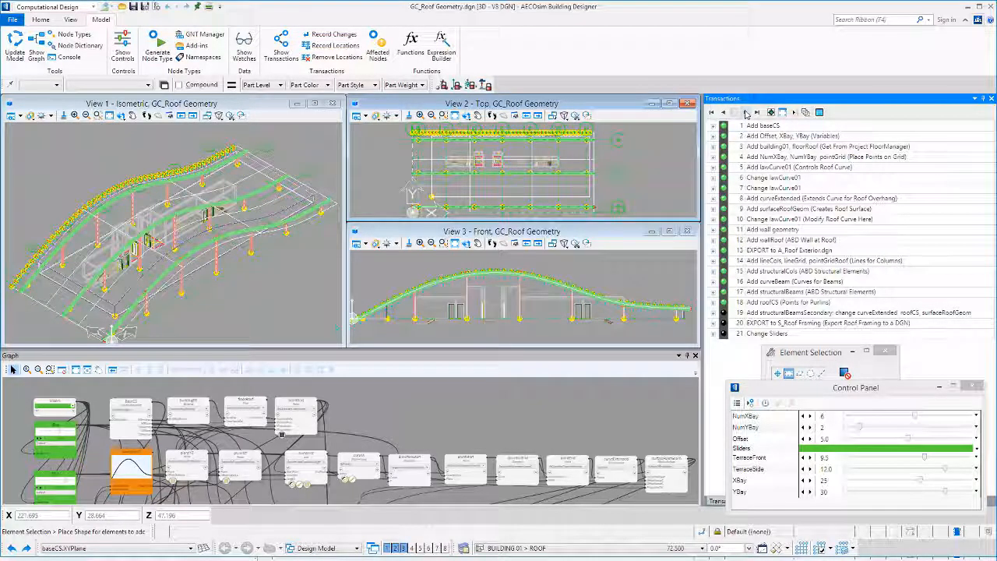
pyautogui.click(746, 115)
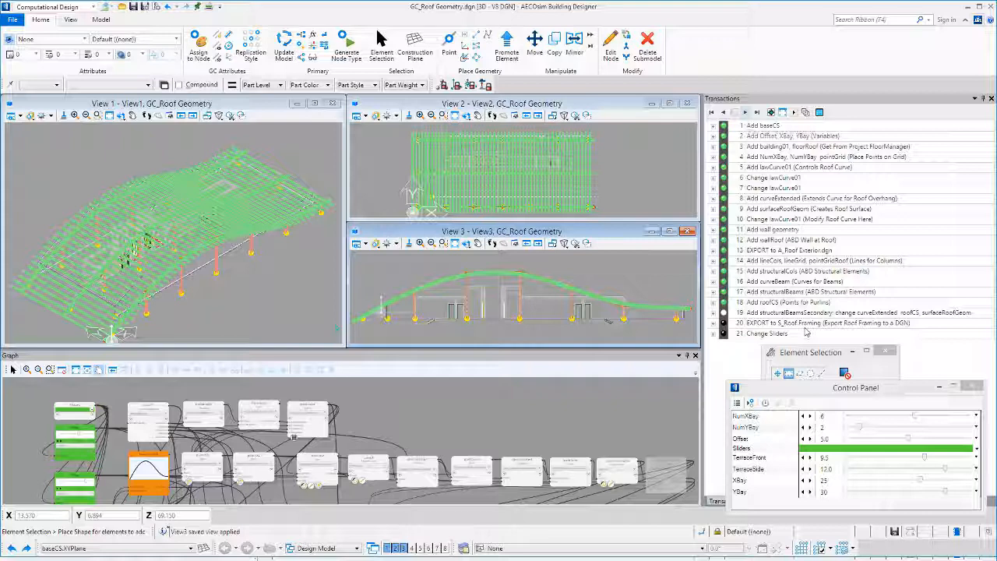
pyautogui.click(806, 333)
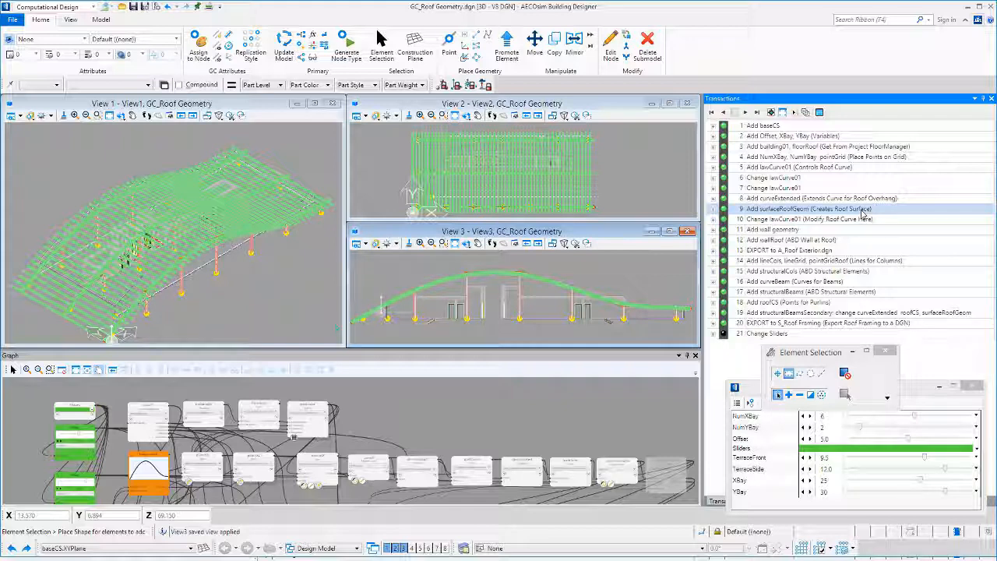
# Step the transactions back until transaction 10, the roof curve modification, is the last one played
pyautogui.click(724, 113)
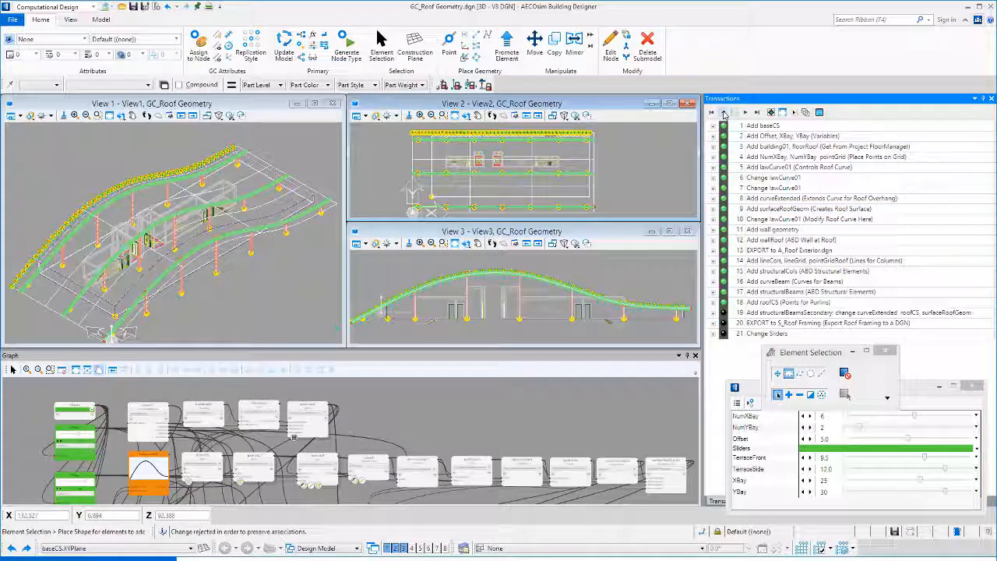
pyautogui.click(724, 113)
pyautogui.click(724, 114)
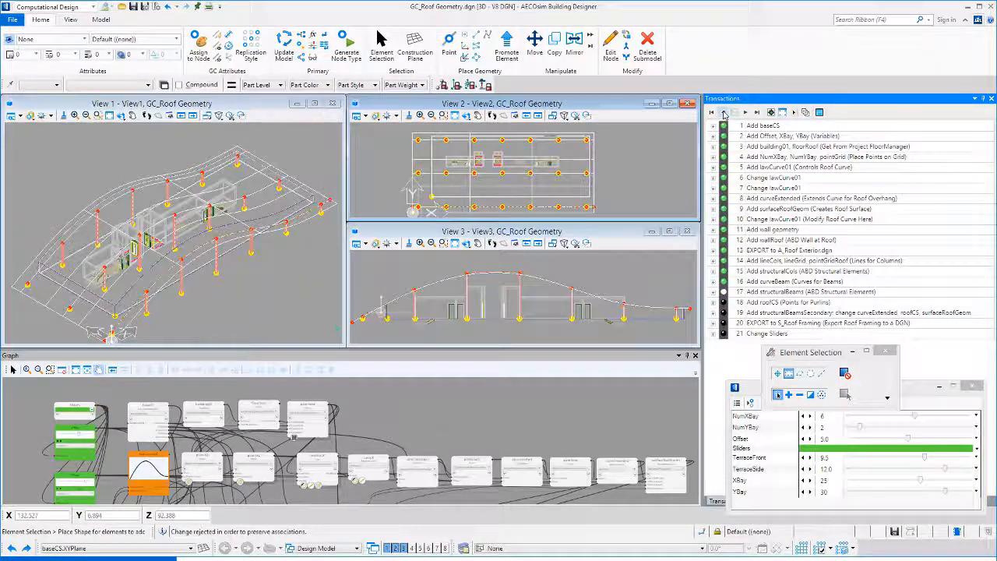
pyautogui.click(723, 113)
pyautogui.click(723, 113)
pyautogui.click(724, 114)
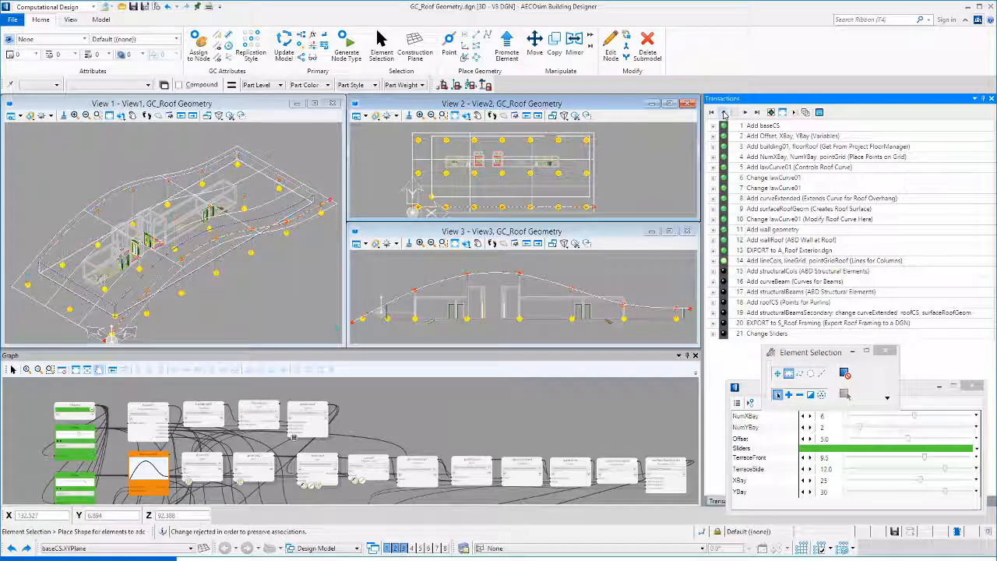
pyautogui.click(723, 114)
pyautogui.click(723, 114)
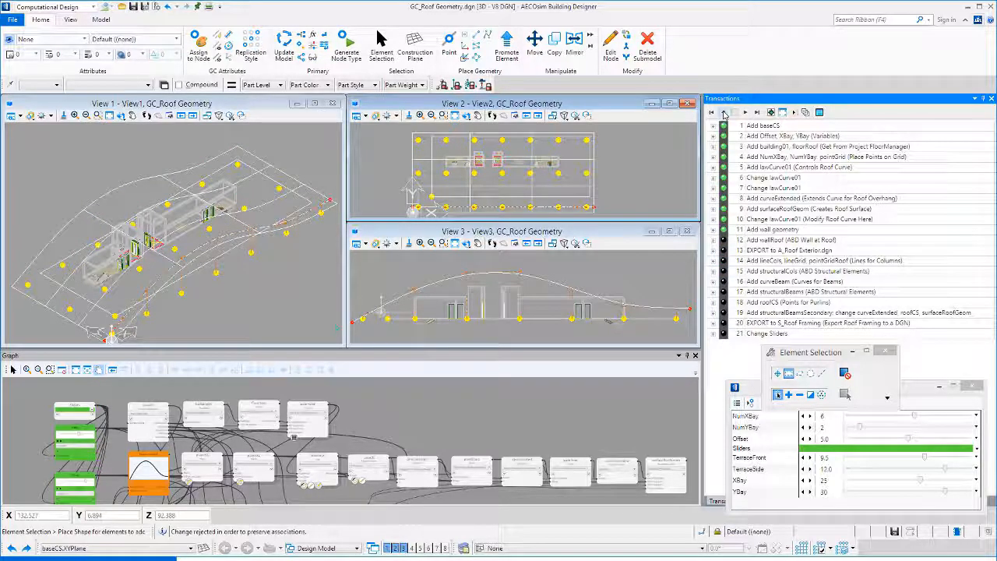
pyautogui.click(724, 114)
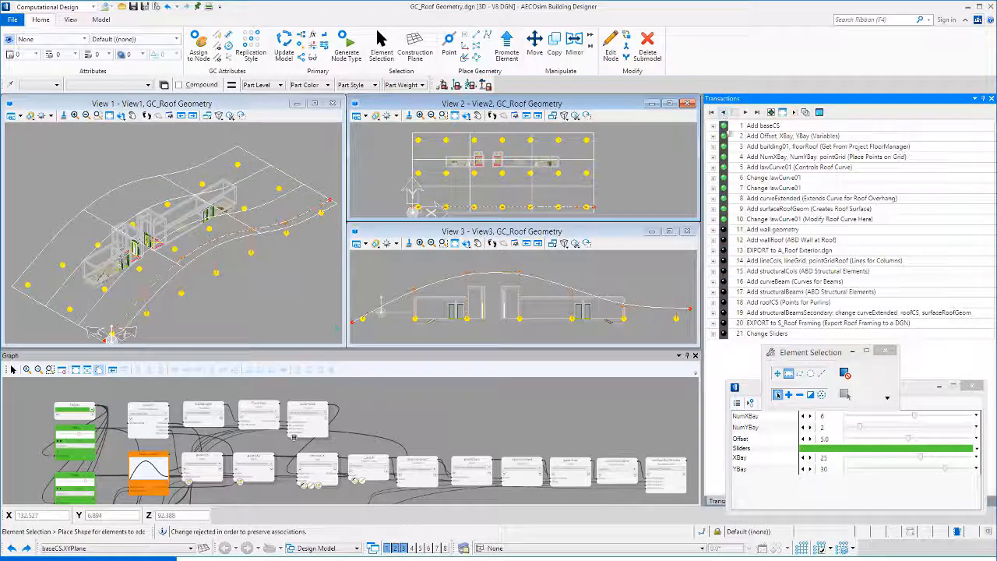
# Reshape lawCurve01 into a single smooth arch with interior control points at about 13.1, 19.2, 23.7, 23.5 and 17.1
pyautogui.click(744, 219)
pyautogui.doubleClick(150, 471)
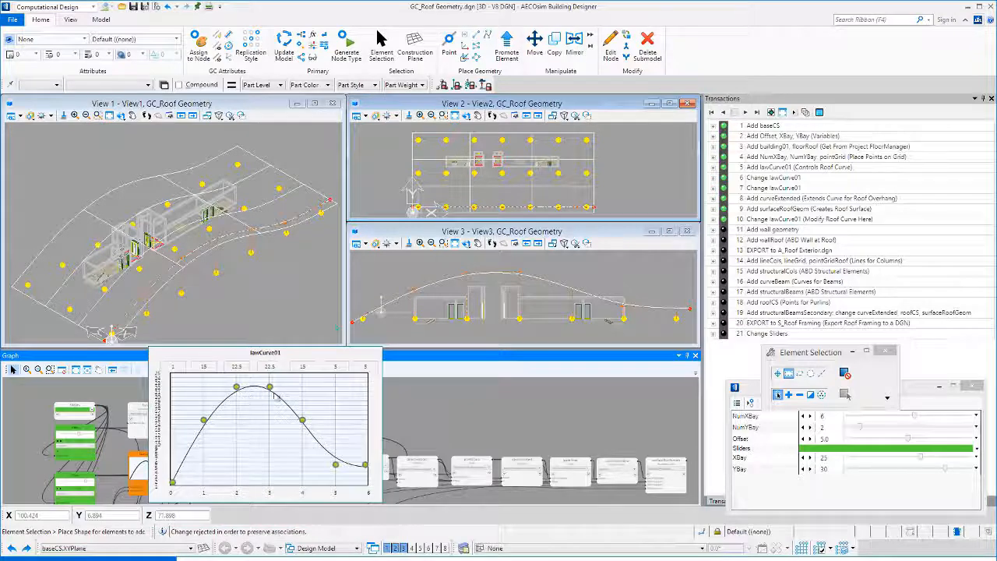
pyautogui.moveTo(302, 420); pyautogui.dragTo(306, 392)
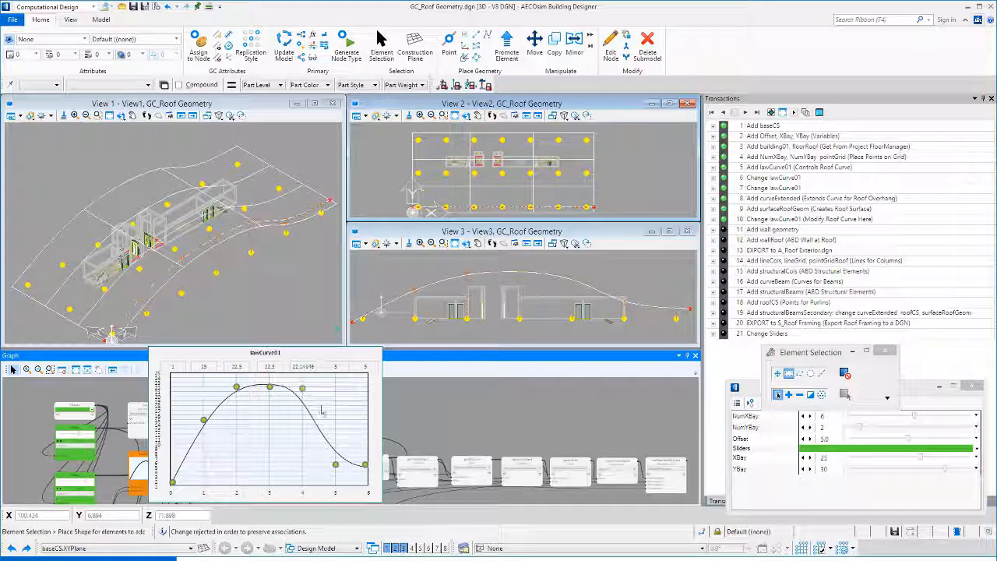
pyautogui.moveTo(335, 465); pyautogui.dragTo(354, 396)
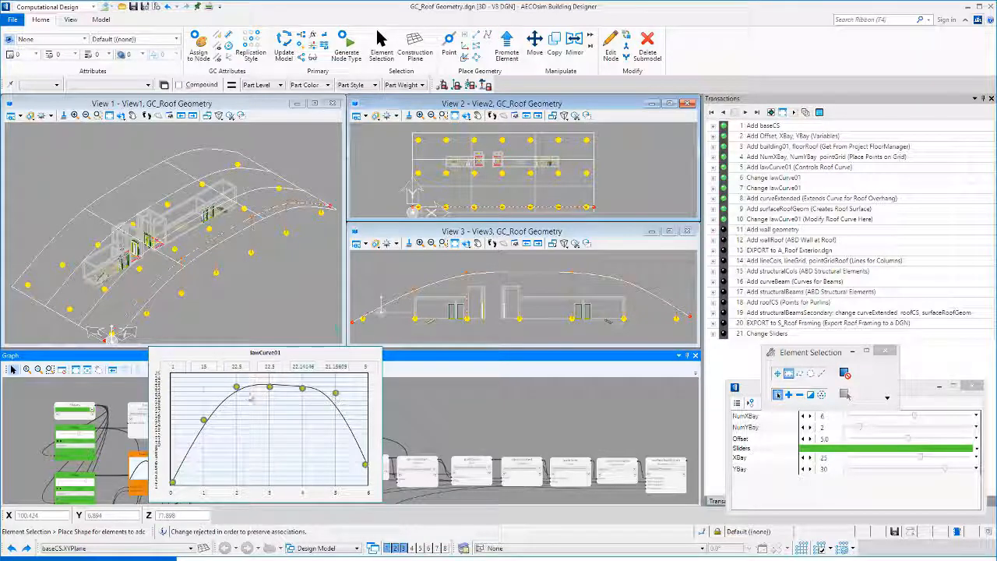
pyautogui.moveTo(236, 387); pyautogui.dragTo(204, 426)
pyautogui.moveTo(269, 388); pyautogui.dragTo(302, 380)
pyautogui.moveTo(335, 392); pyautogui.dragTo(335, 411)
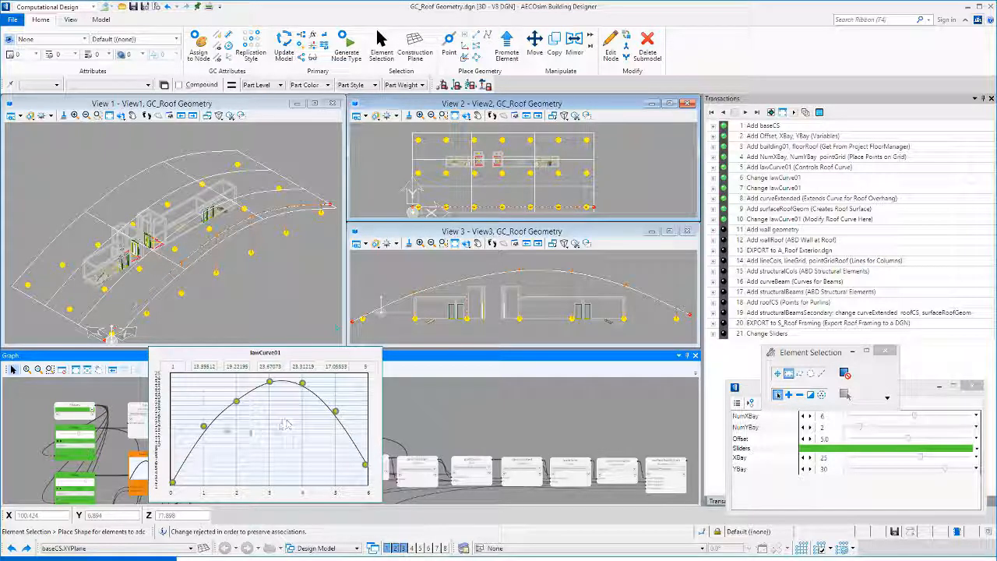
pyautogui.moveTo(204, 426); pyautogui.dragTo(204, 432)
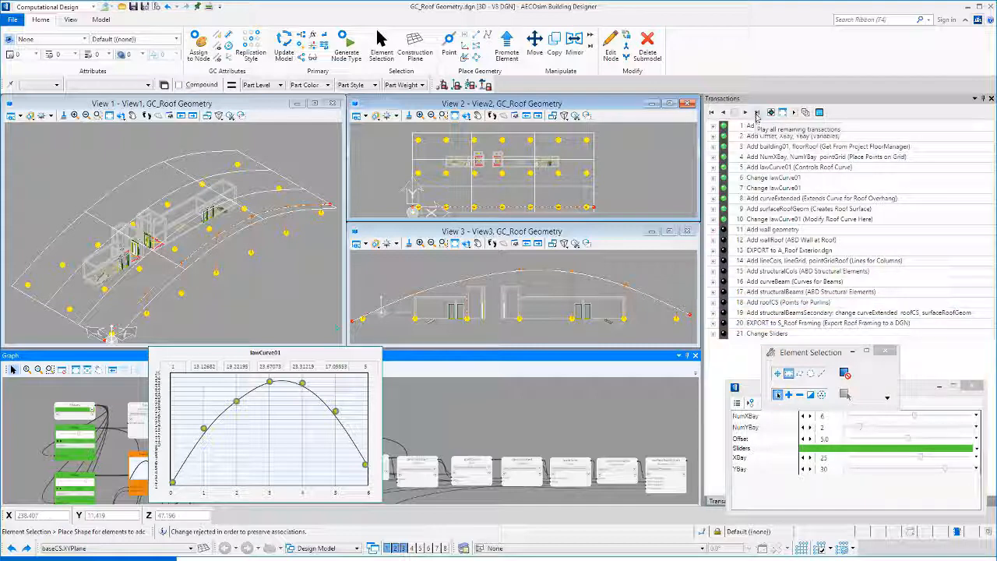
# Play all remaining transactions with the new roof curve and open the exported S_Roof Framing.dgn in the other AECOsim session
pyautogui.click(756, 114)
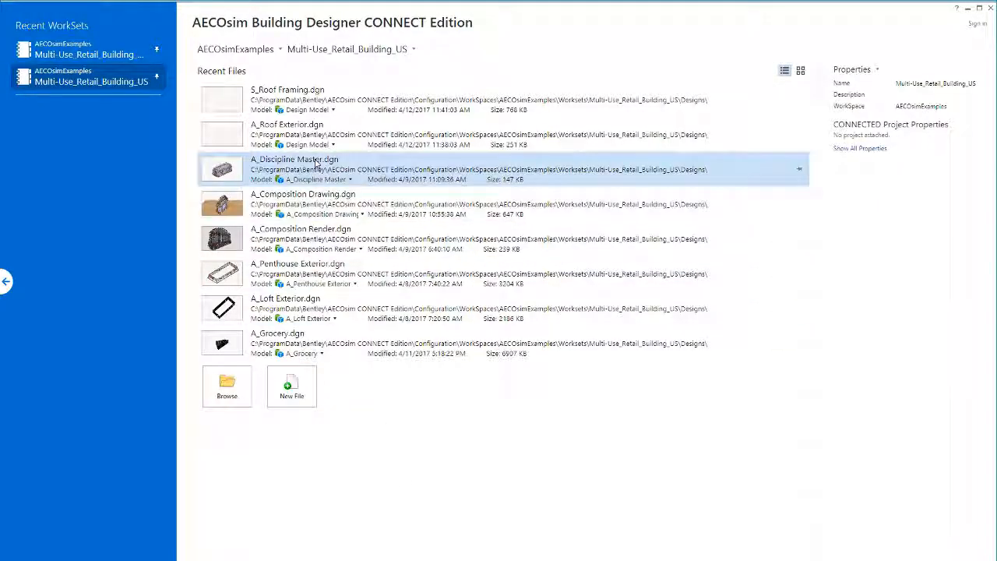
pyautogui.click(257, 97)
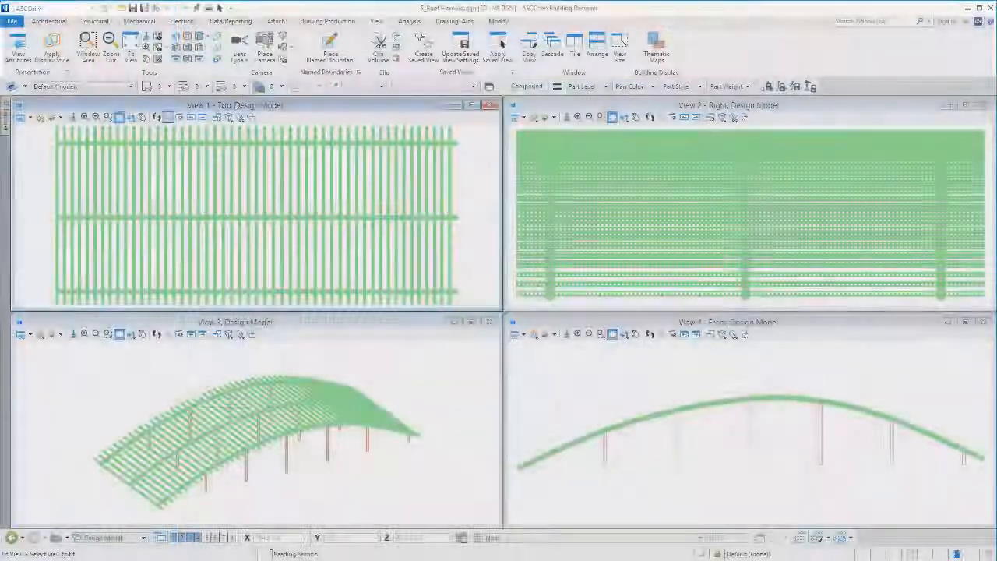